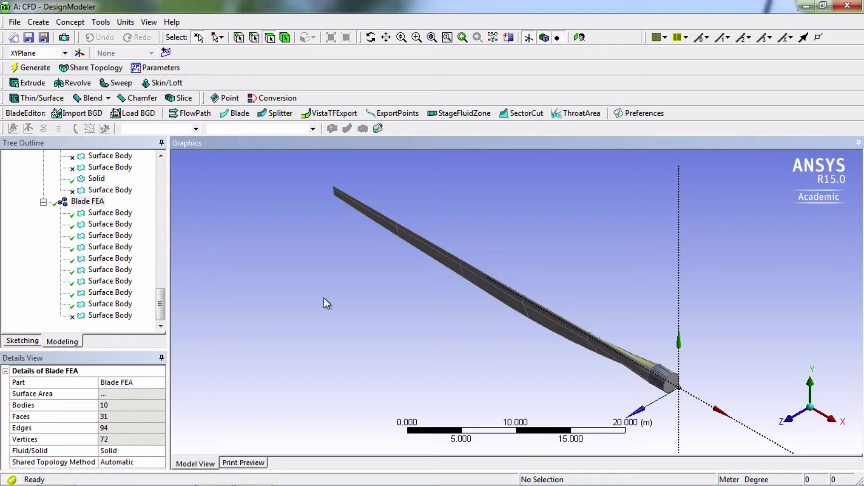
# Hide the Blade FEA part and select the solid blade body that is left displayed
pyautogui.rightClick(95, 203)
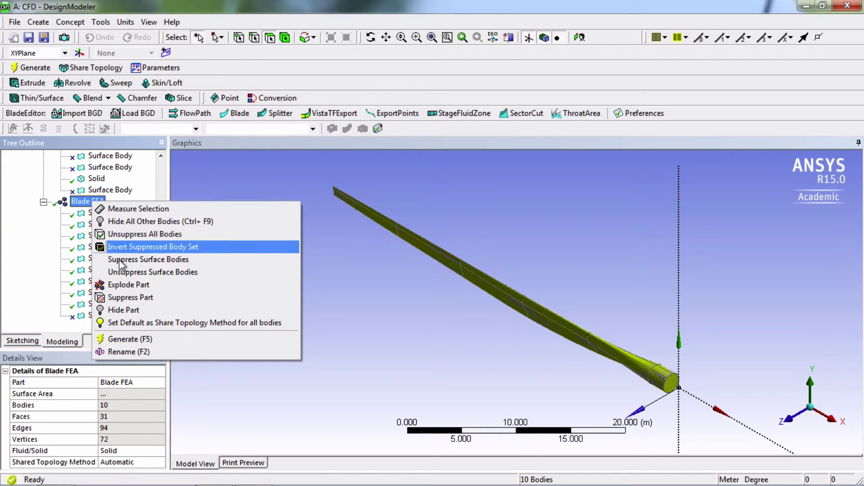
pyautogui.click(131, 310)
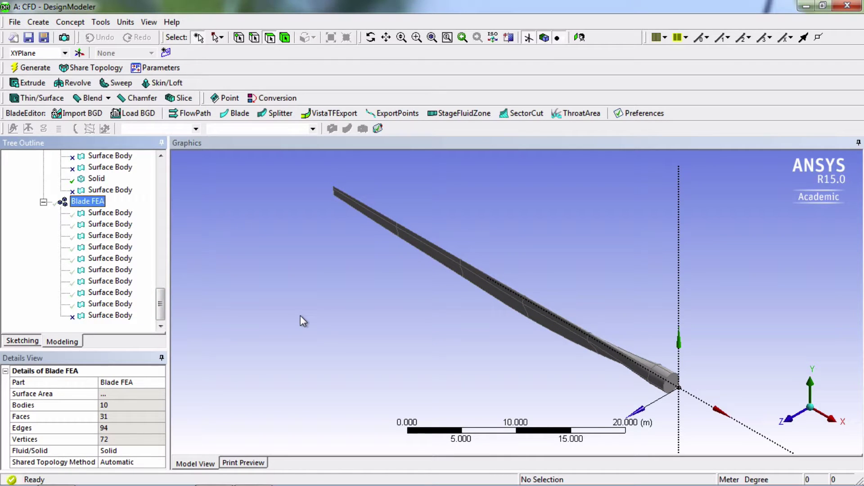
pyautogui.click(97, 179)
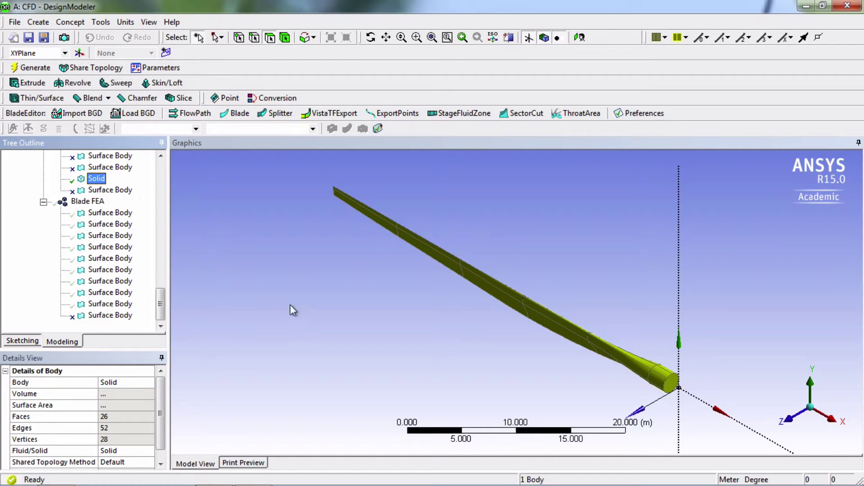
# Create a new plane based on XYPlane with an Offset Z transform of 90 m and generate it
pyautogui.moveTo(161, 310); pyautogui.dragTo(162, 169)
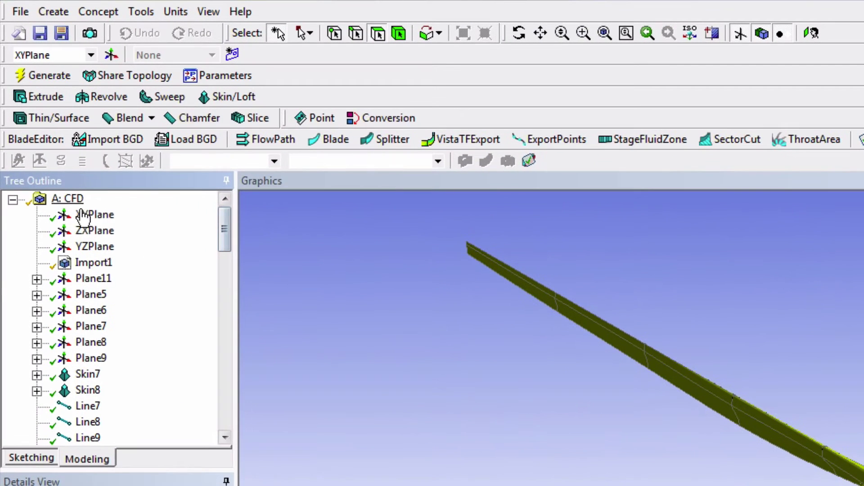
pyautogui.click(62, 167)
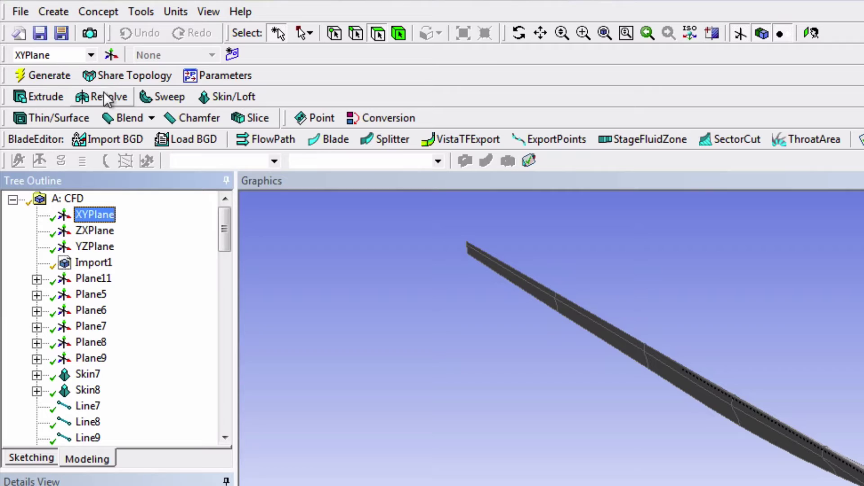
pyautogui.click(111, 53)
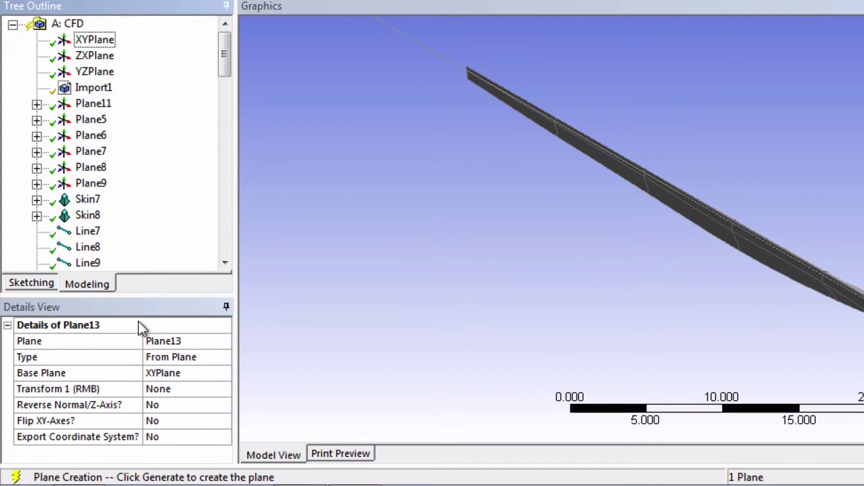
pyautogui.click(168, 390)
pyautogui.click(224, 389)
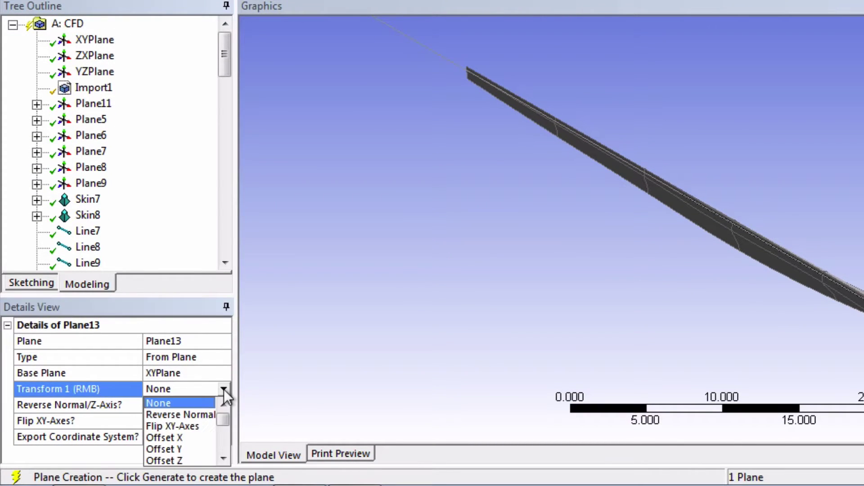
pyautogui.scroll(-1, 225, 420)
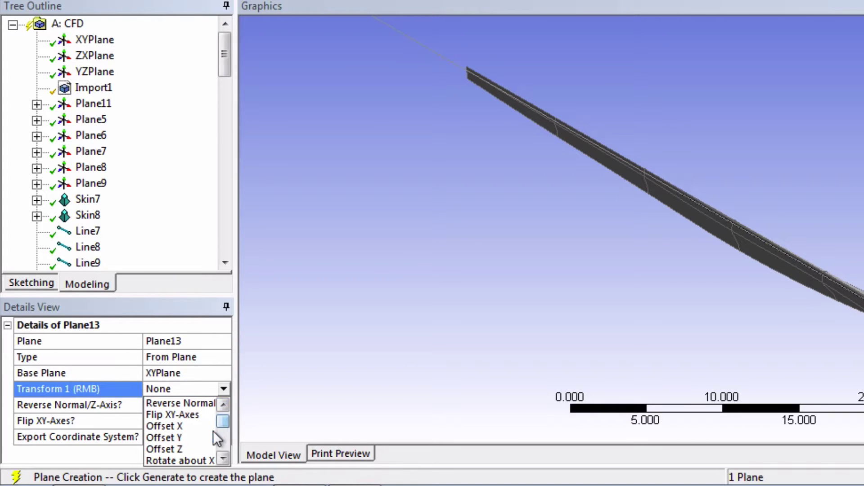
pyautogui.click(187, 449)
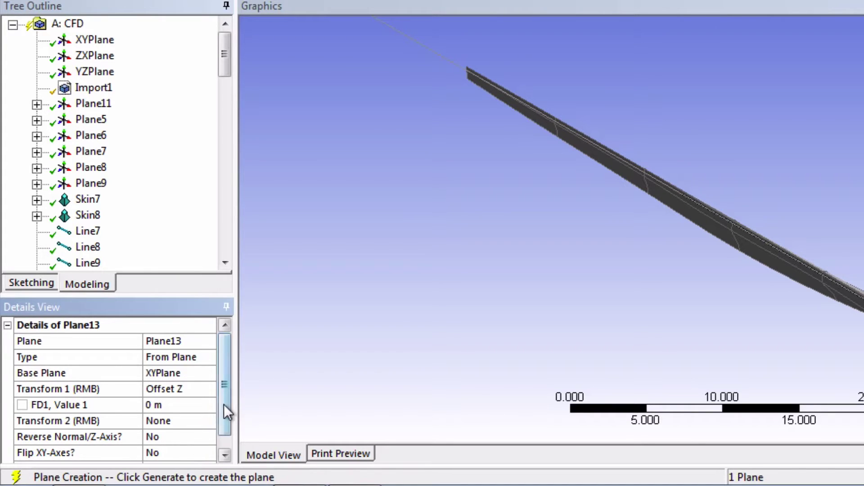
pyautogui.scroll(-1, 225, 417)
pyautogui.click(171, 387)
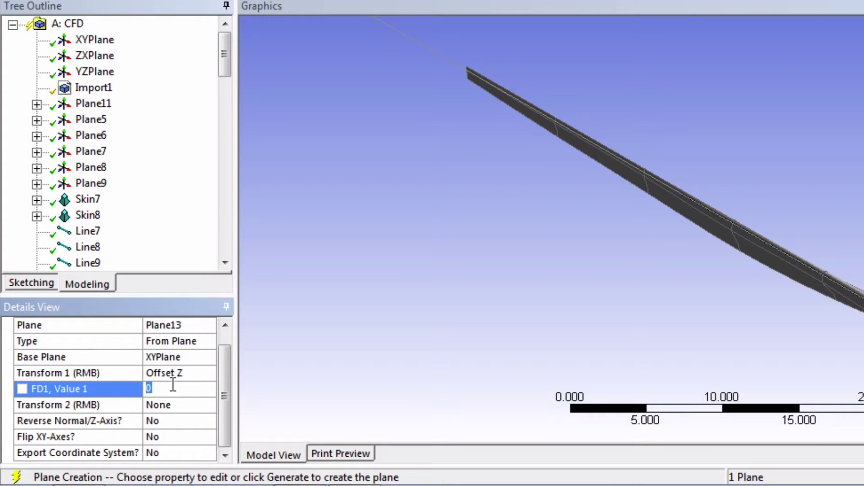
pyautogui.write('90')
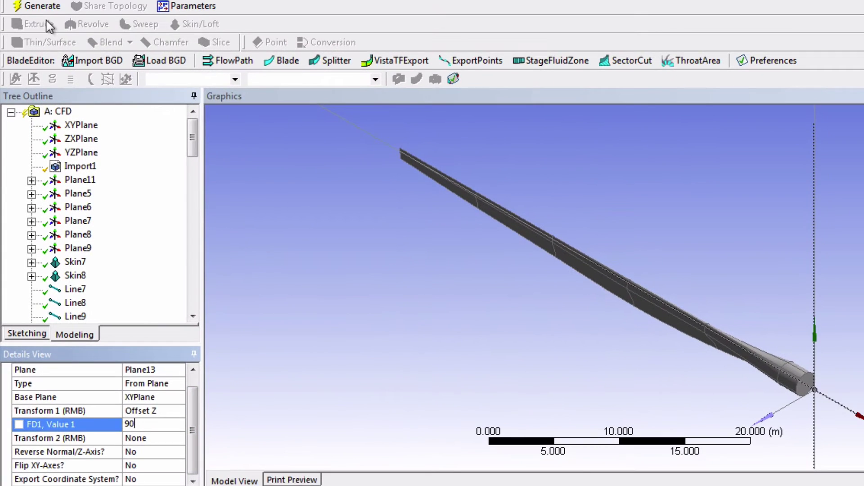
pyautogui.click(42, 7)
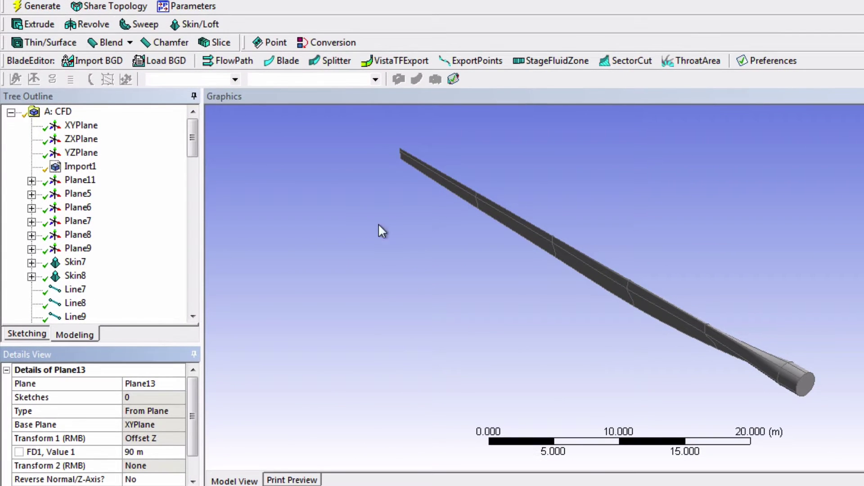
# Add a new sketch on the plane offset 90 m from XYPlane and select it
pyautogui.scroll(-1, 453, 336)
pyautogui.click(458, 328)
pyautogui.scroll(-5, 458, 329)
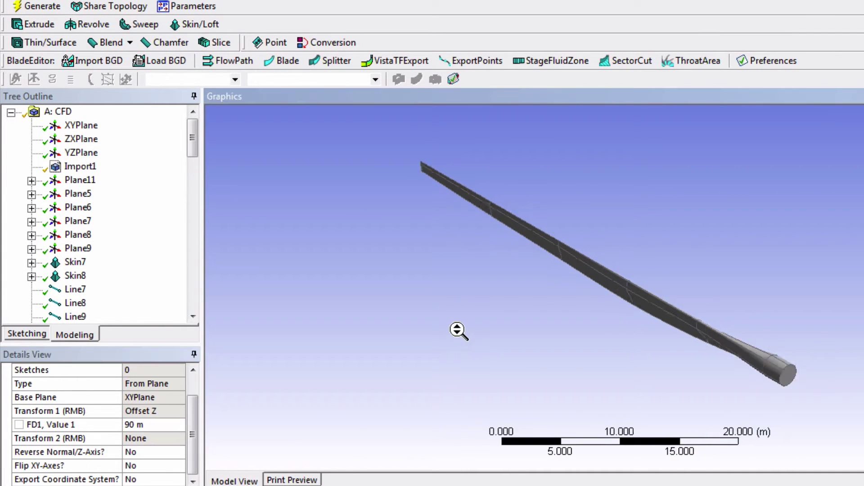
pyautogui.scroll(-1, 458, 330)
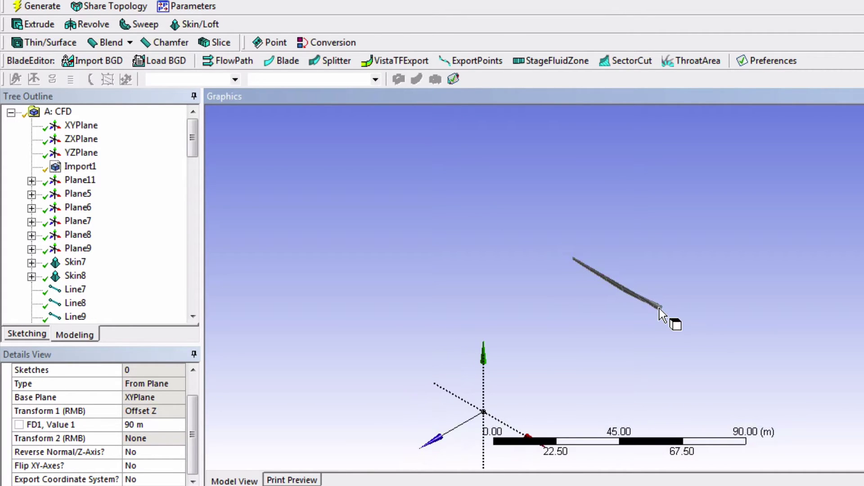
pyautogui.moveTo(192, 142); pyautogui.dragTo(189, 229)
pyautogui.click(78, 195)
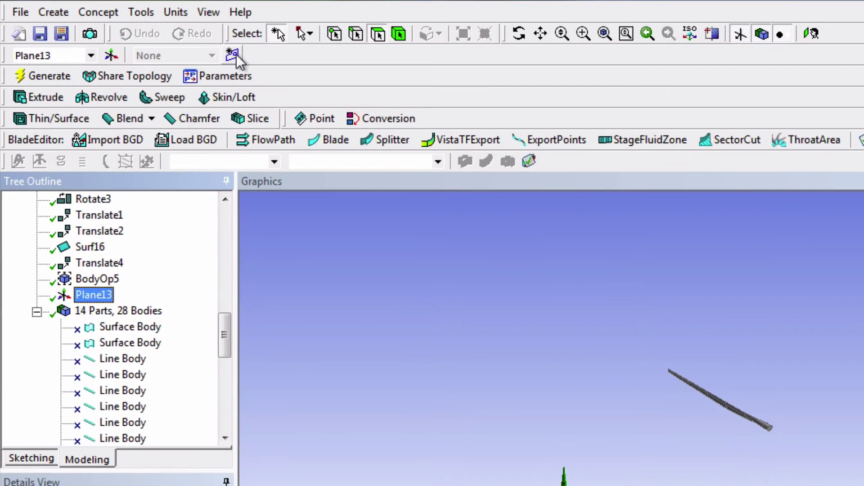
pyautogui.click(232, 55)
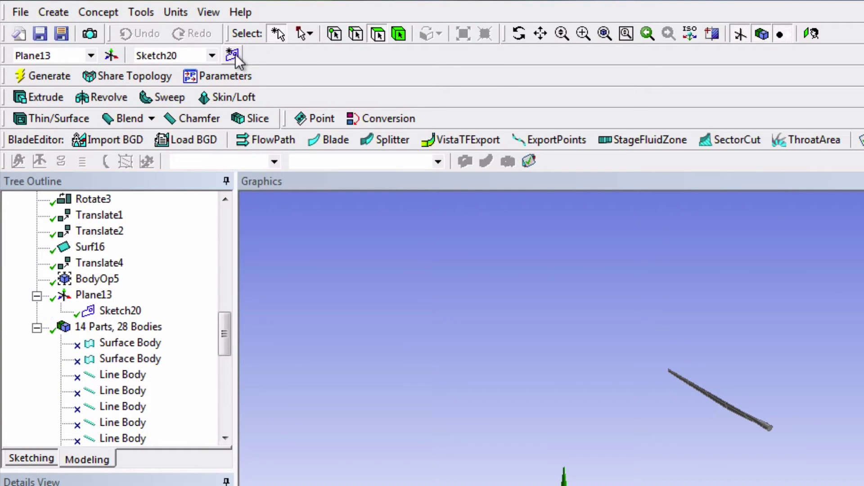
pyautogui.click(122, 311)
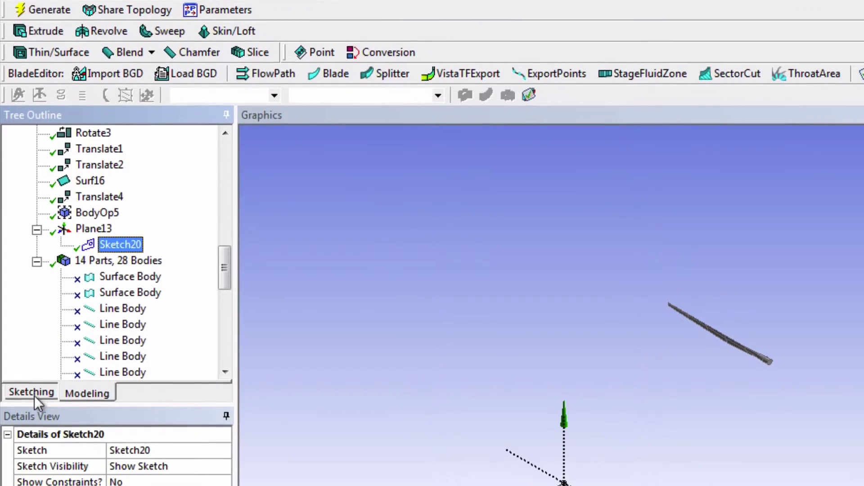
# Switch to sketching and turn on cursor auto constraints for the new sketch
pyautogui.click(34, 393)
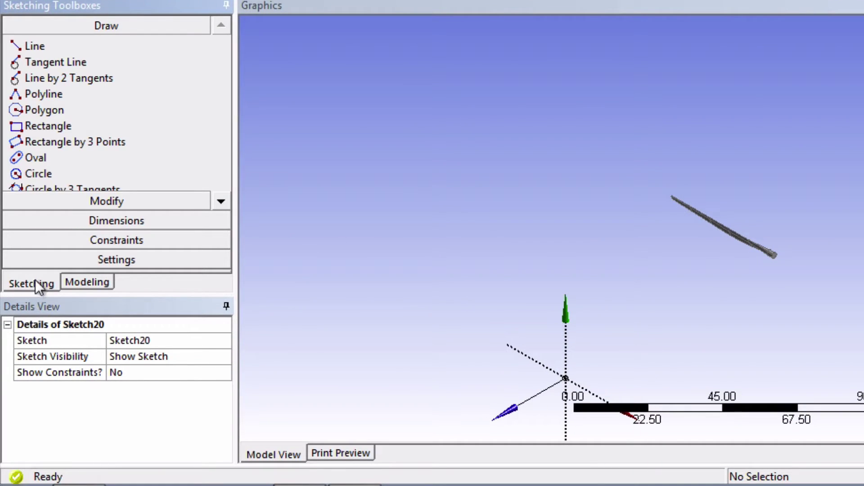
pyautogui.click(79, 240)
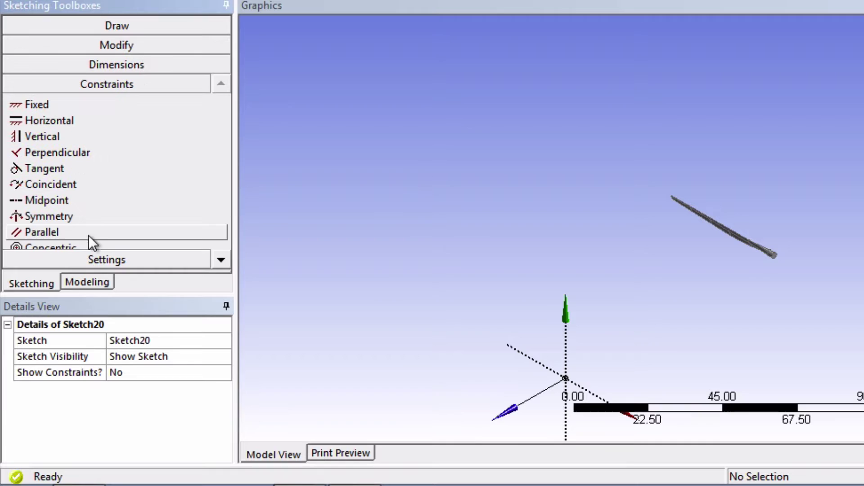
pyautogui.click(220, 260)
pyautogui.click(220, 260)
pyautogui.click(222, 261)
pyautogui.click(222, 261)
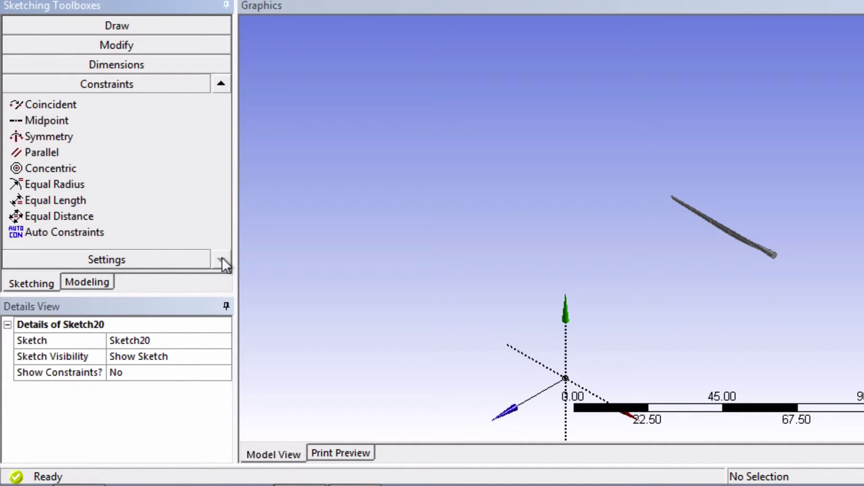
pyautogui.click(124, 230)
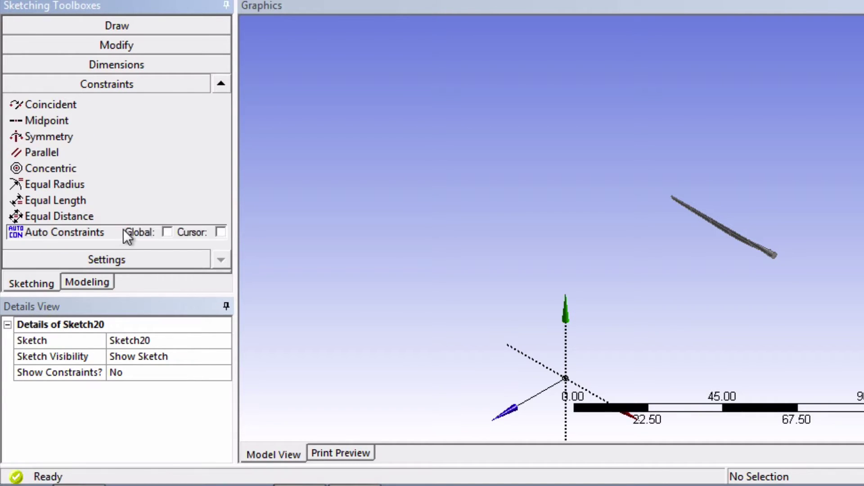
pyautogui.click(220, 231)
# Looking along Z, draw an Arc by Center around the origin on the blade side, from about (-7.7, 7.7) to (-7.1, -8.2) m
pyautogui.click(137, 23)
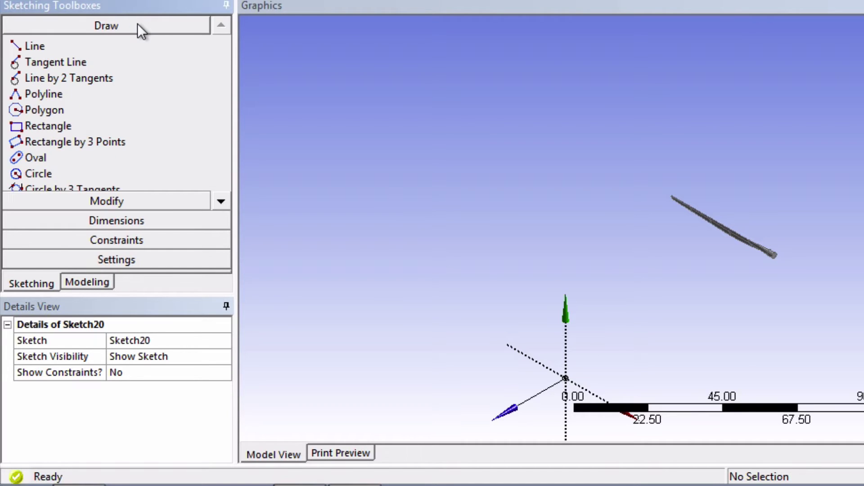
pyautogui.click(221, 201)
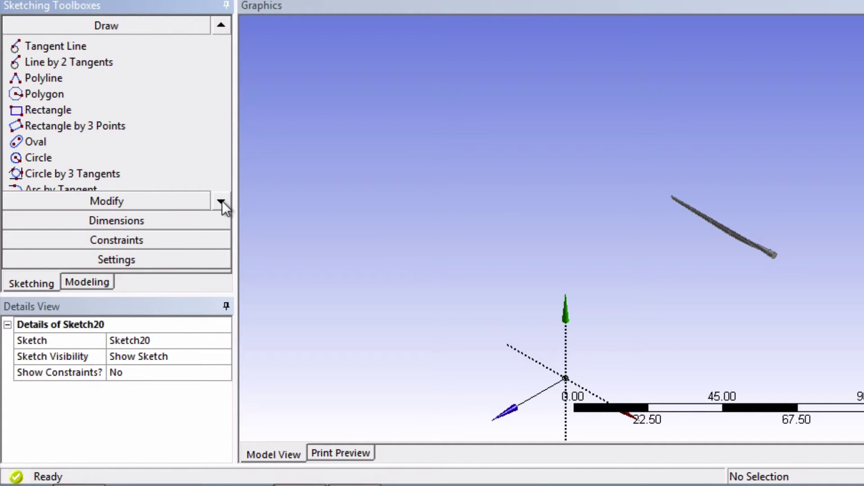
pyautogui.click(222, 201)
pyautogui.click(222, 201)
pyautogui.click(222, 202)
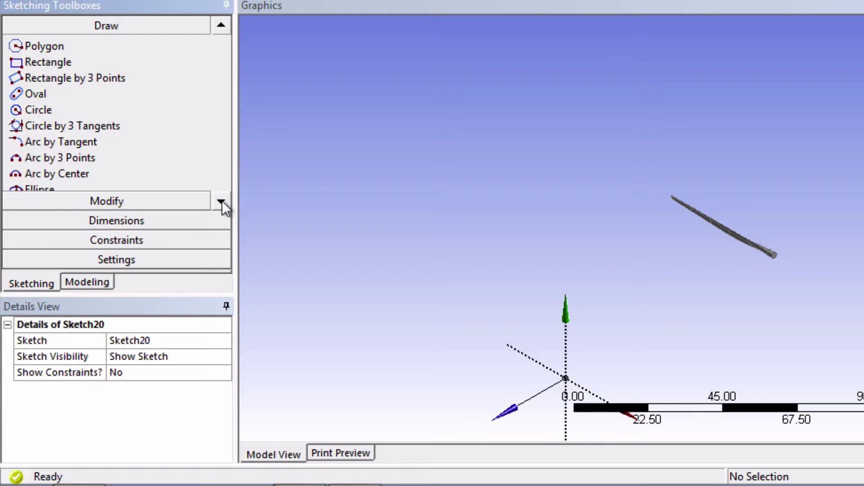
pyautogui.click(109, 175)
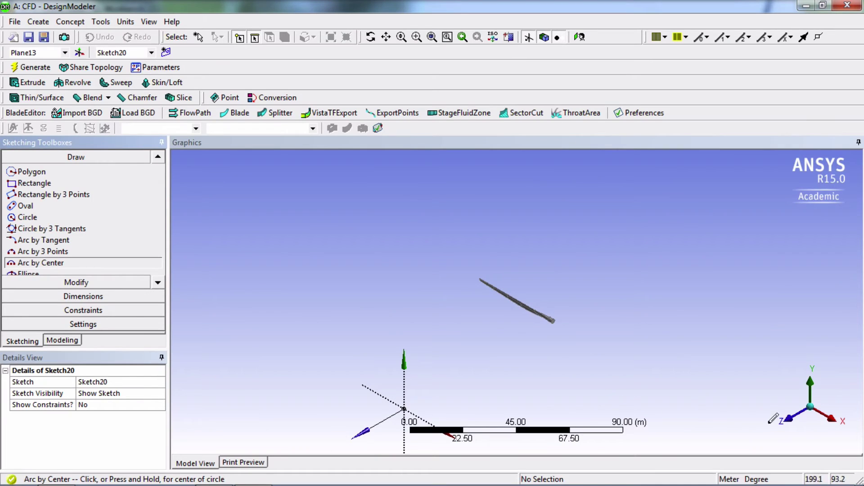
pyautogui.click(792, 422)
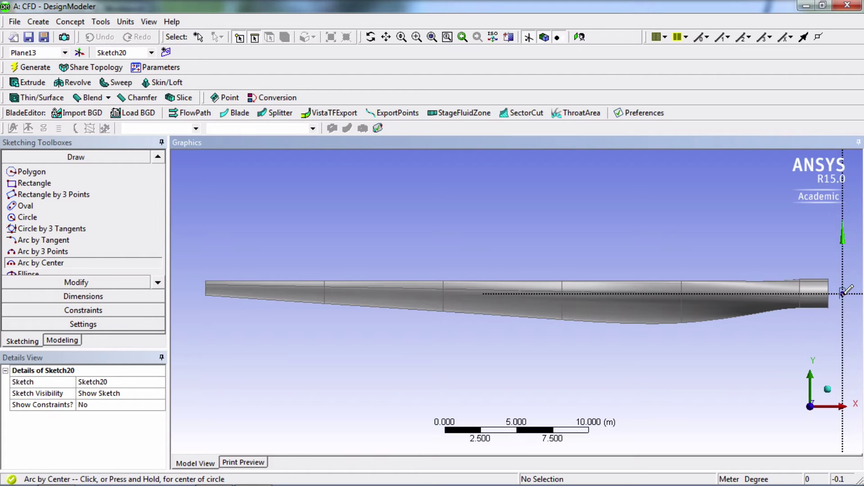
pyautogui.click(842, 293)
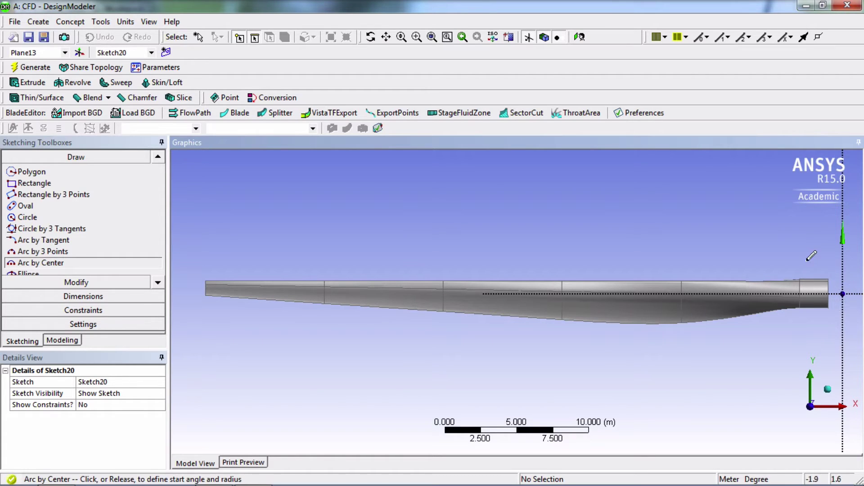
pyautogui.click(732, 184)
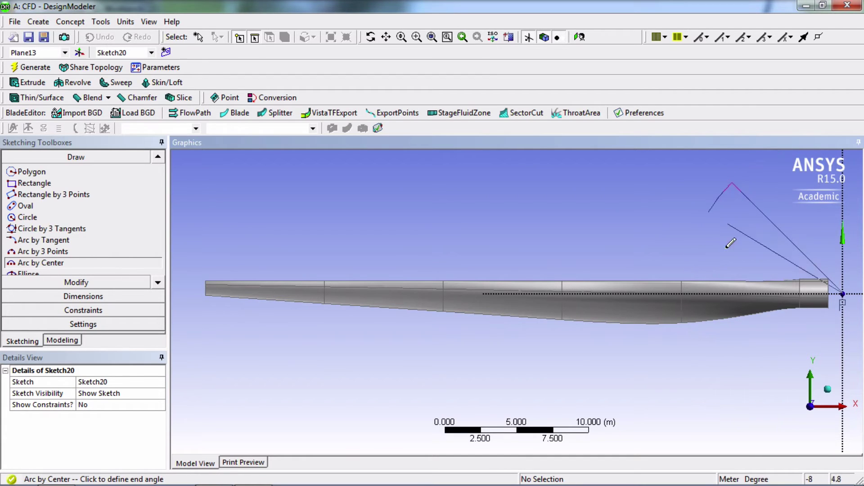
pyautogui.click(757, 391)
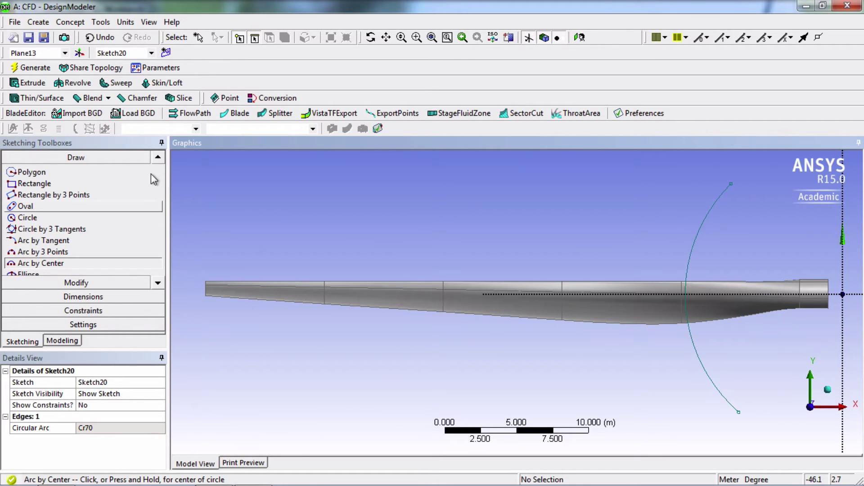
# Draw two straight lines from the origin to the arc's upper and lower endpoints, closing the sector profile
pyautogui.click(157, 158)
pyautogui.click(158, 157)
pyautogui.click(158, 158)
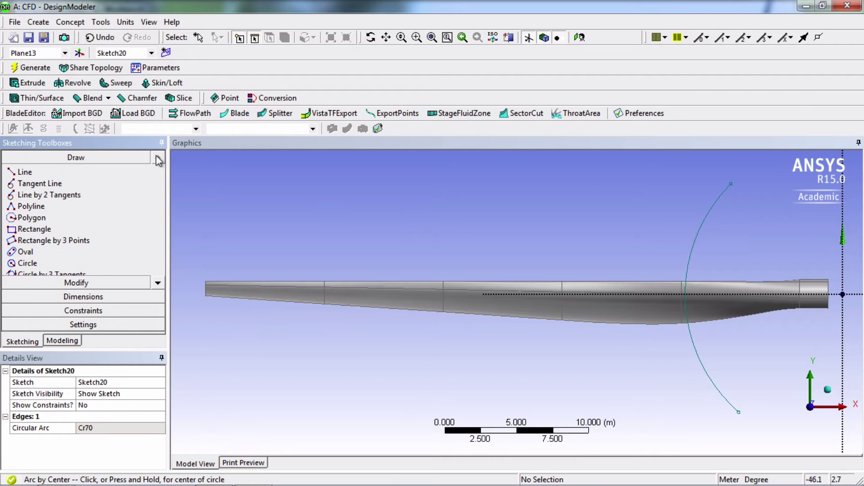
pyautogui.click(44, 173)
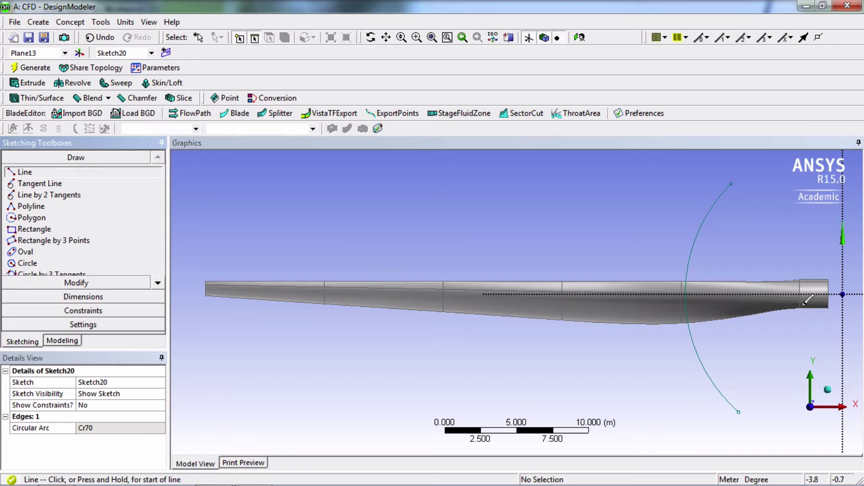
pyautogui.click(842, 294)
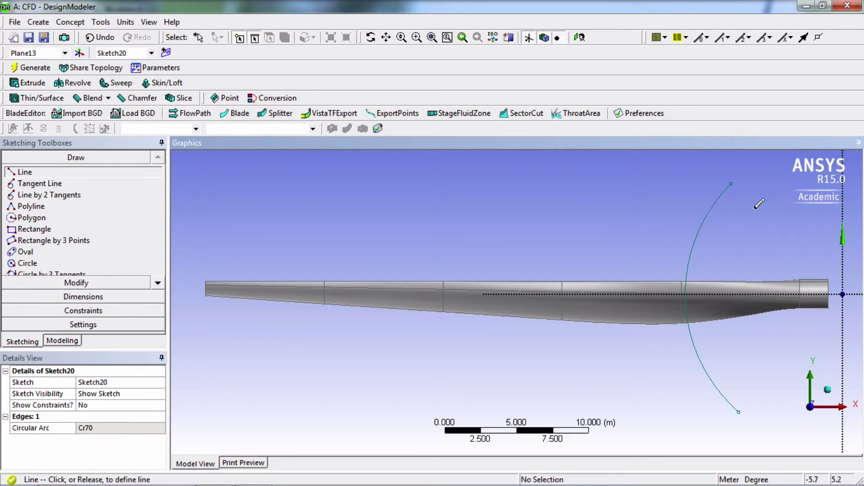
pyautogui.click(732, 184)
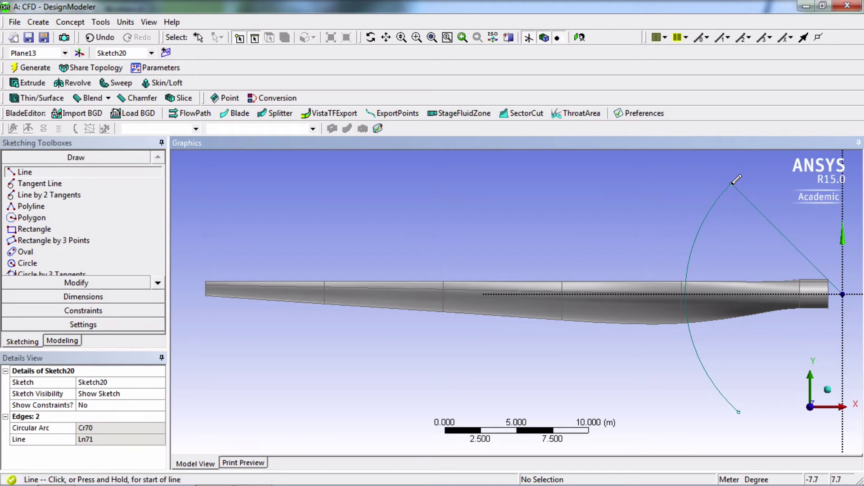
pyautogui.click(843, 294)
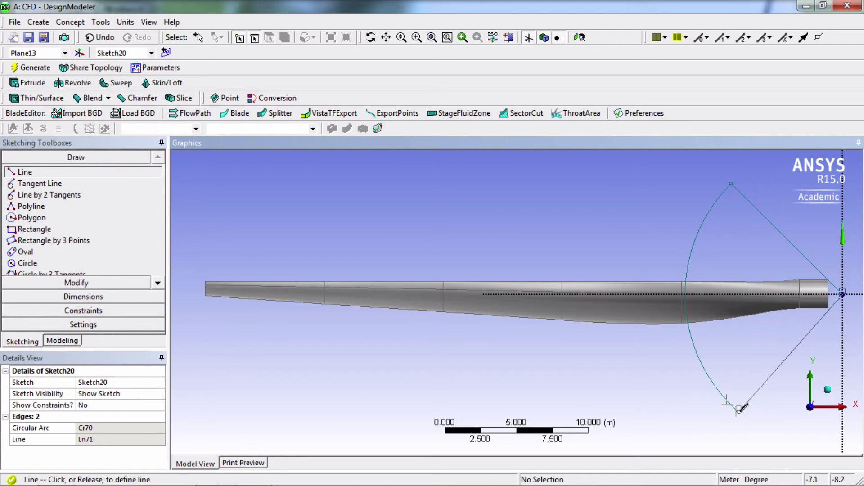
pyautogui.click(738, 409)
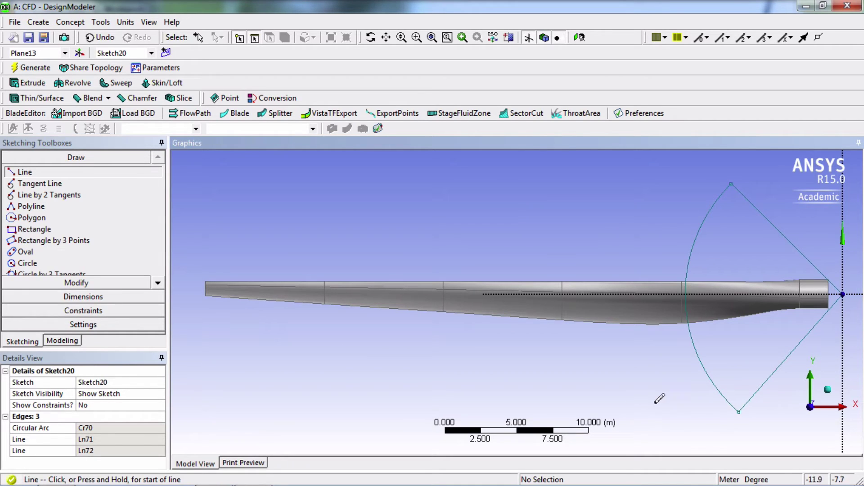
# Add an Angle dimension between the sector's upper line and the horizontal axis, using the alternate angle on the blade side
pyautogui.click(93, 298)
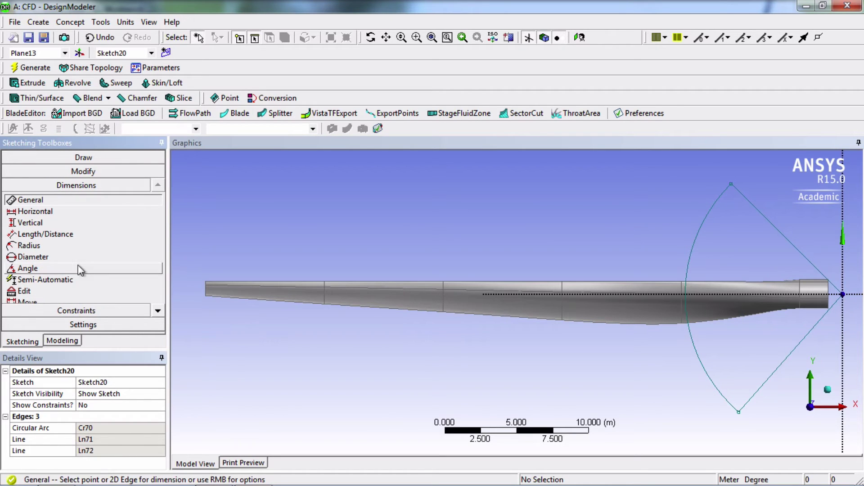
pyautogui.click(49, 268)
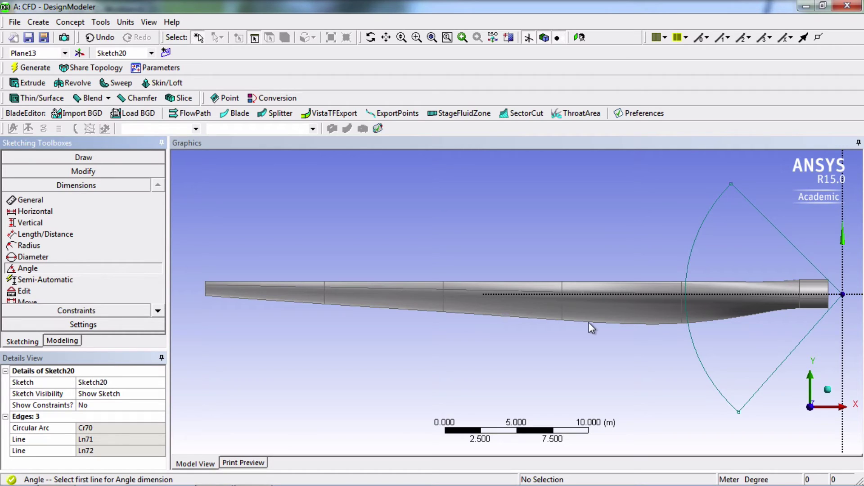
pyautogui.click(798, 251)
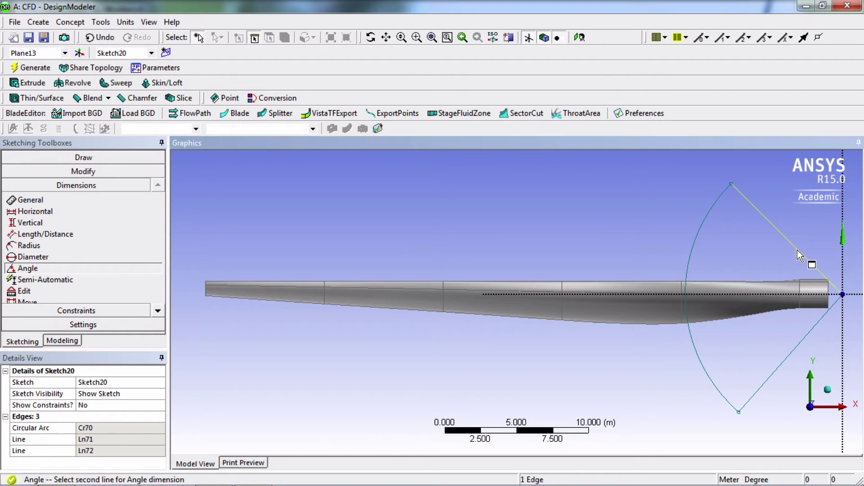
pyautogui.click(785, 293)
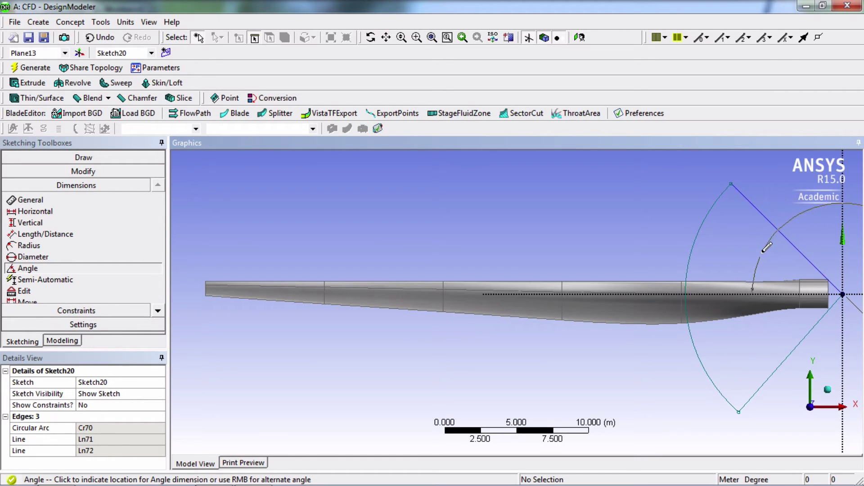
pyautogui.rightClick(764, 257)
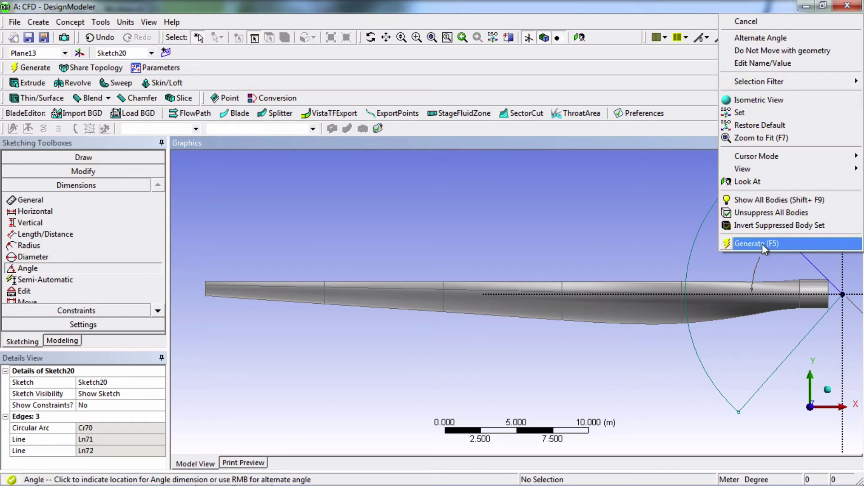
pyautogui.click(775, 41)
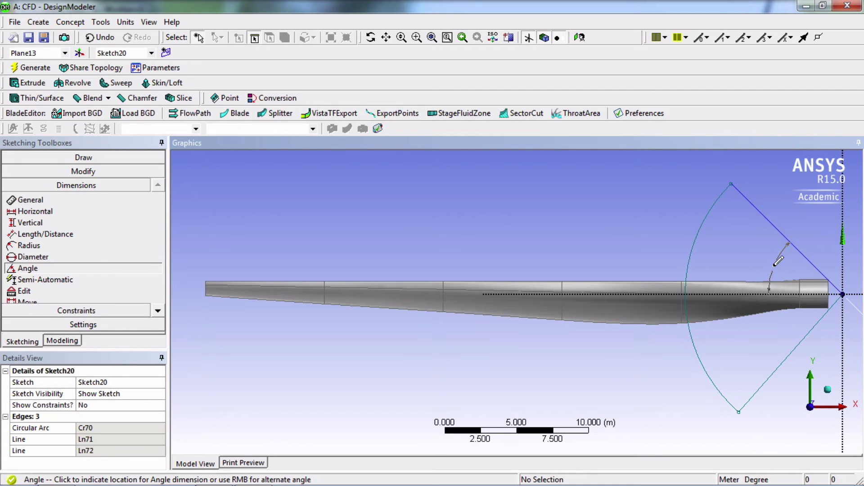
pyautogui.click(775, 265)
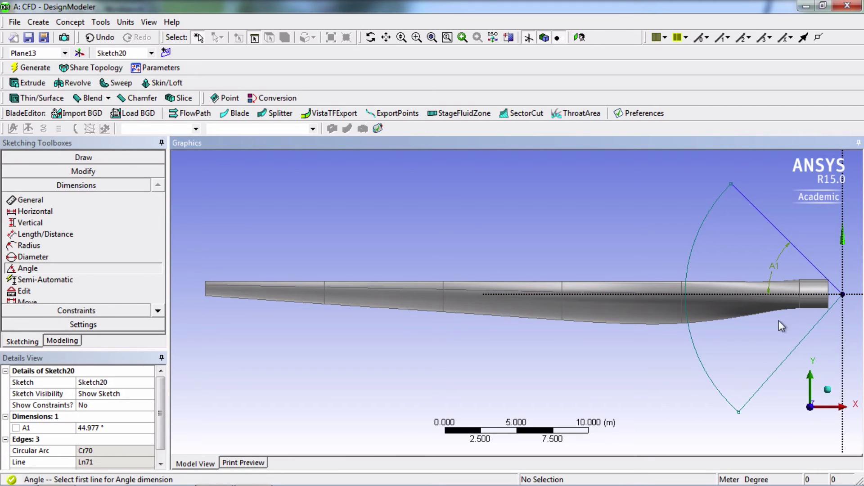
# Dimension the angle between the sector's lower line and the horizontal axis, again switching to the alternate angle on the blade side
pyautogui.click(804, 338)
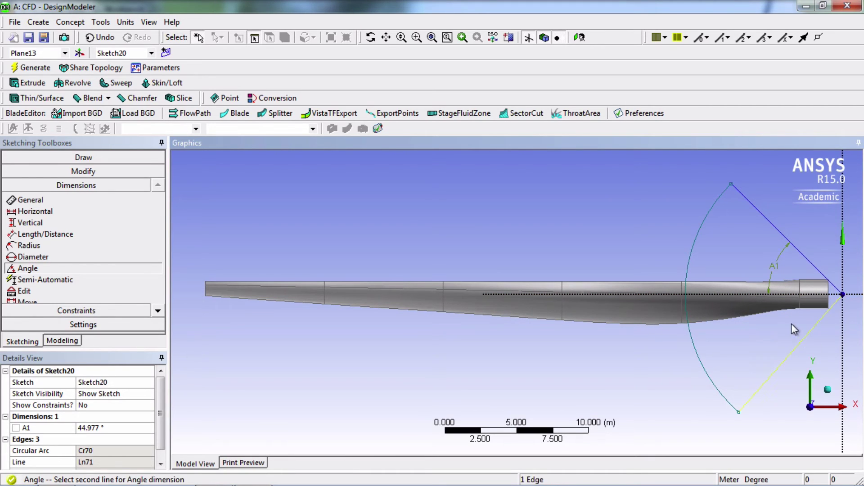
pyautogui.click(788, 296)
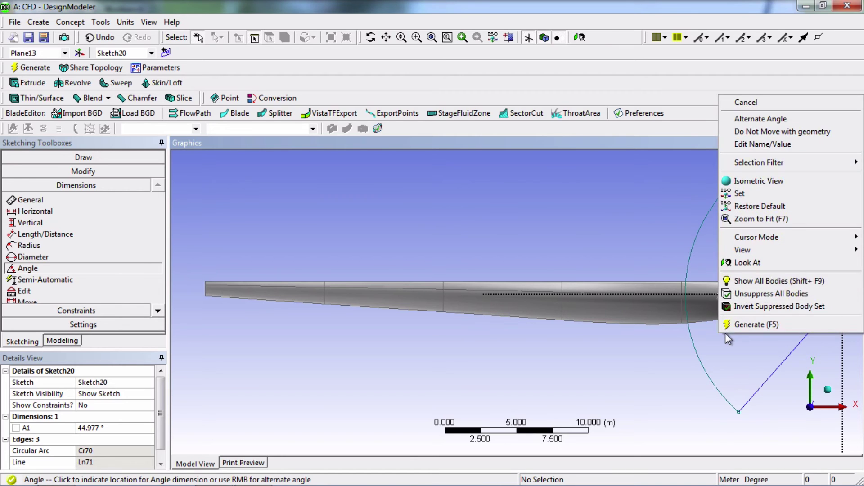
pyautogui.click(761, 119)
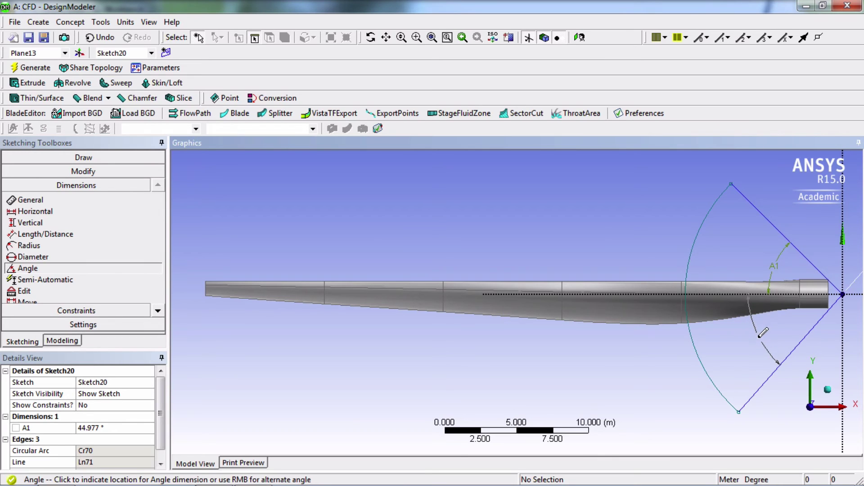
pyautogui.click(761, 335)
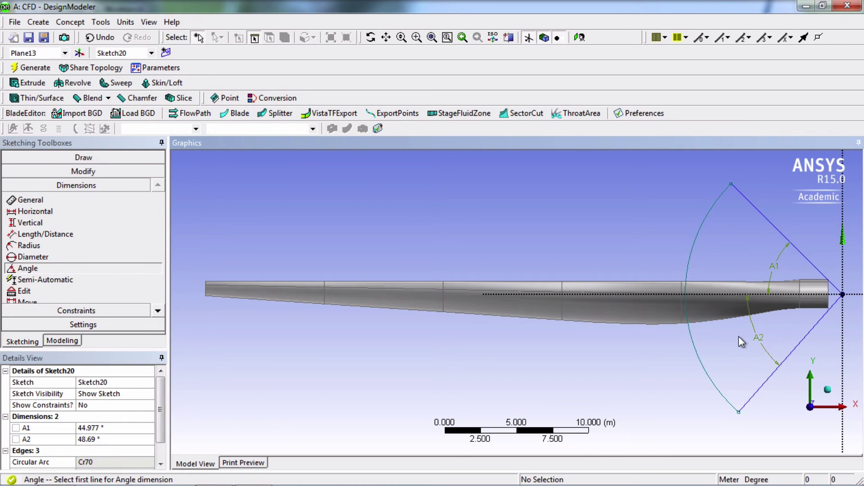
# Set both sector angle dimensions, A1 and A2, to 60°
pyautogui.click(92, 428)
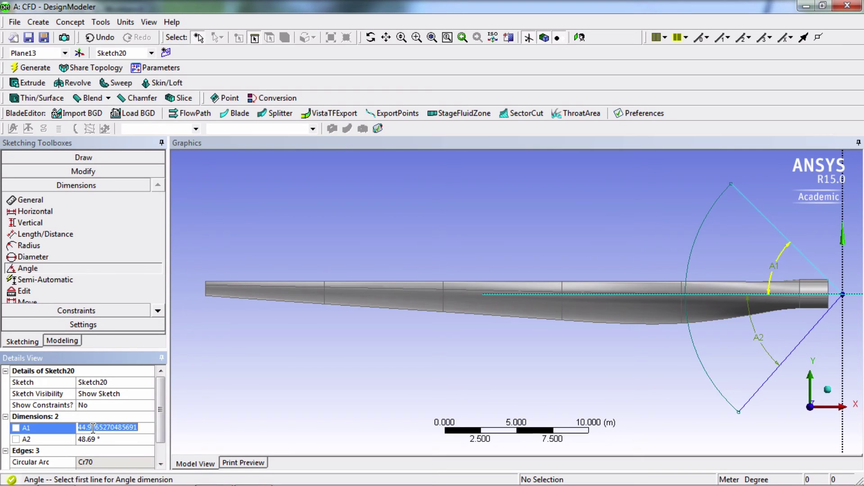
pyautogui.write('60')
pyautogui.press('Return')
pyautogui.click(96, 438)
pyautogui.write('60')
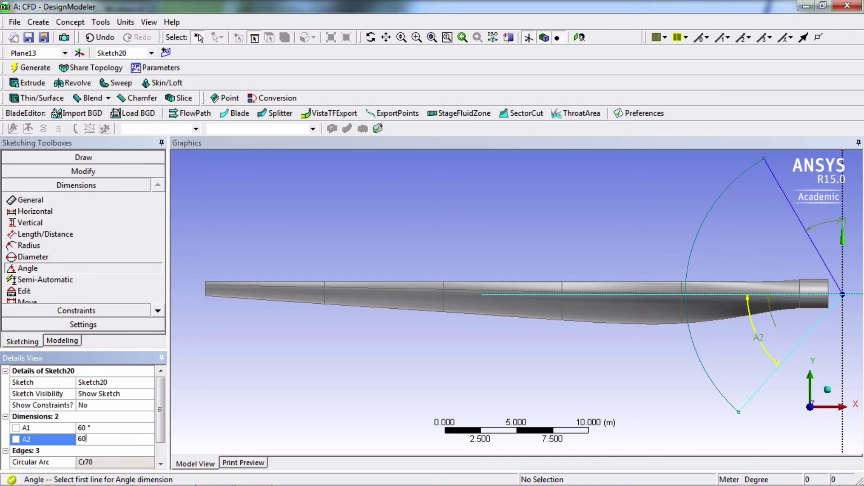
pyautogui.press('Return')
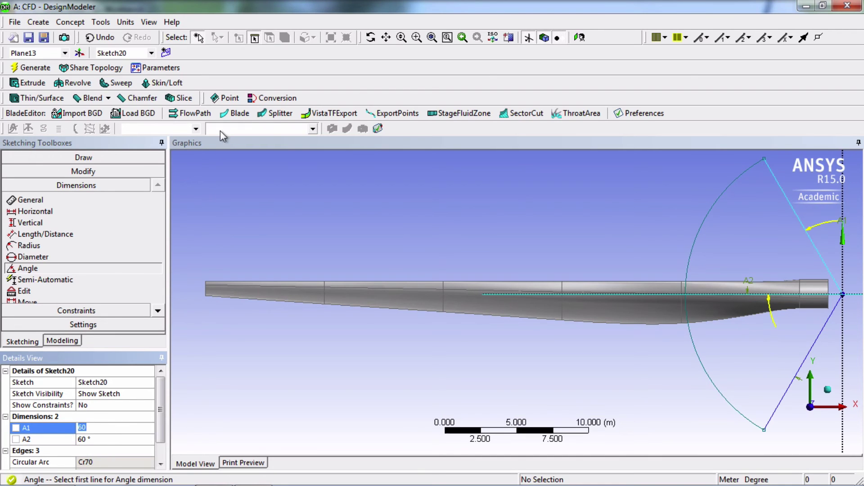
# Add a Radius dimension to the sector's arc and set it to 120 m
pyautogui.click(387, 38)
pyautogui.moveTo(759, 297); pyautogui.dragTo(681, 309)
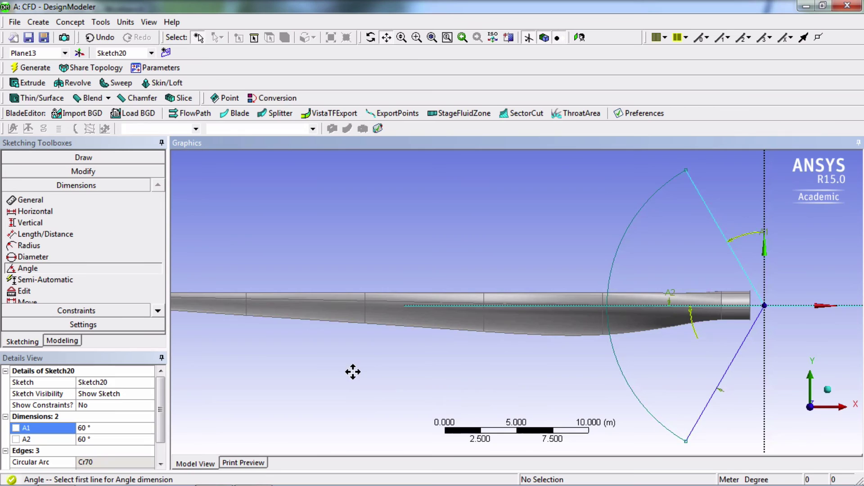
pyautogui.click(28, 245)
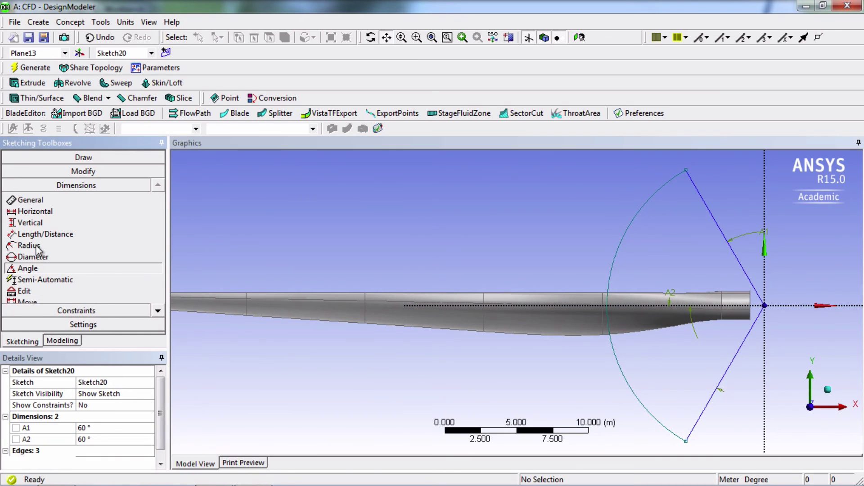
pyautogui.click(623, 236)
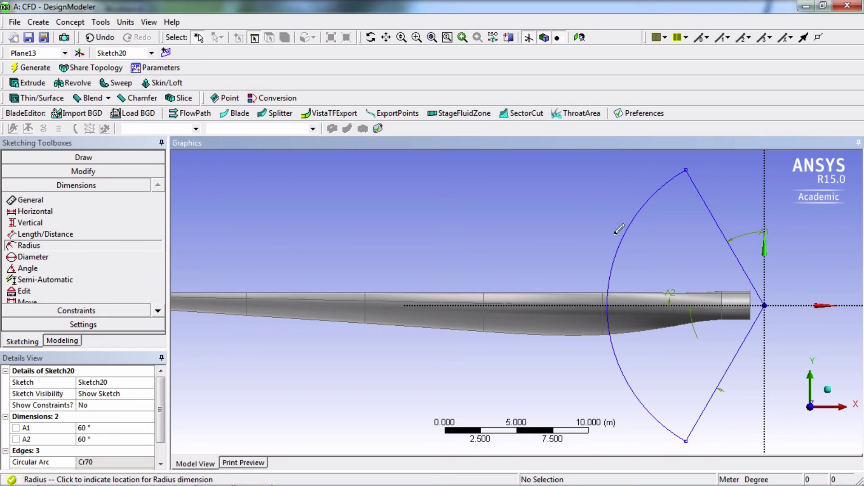
pyautogui.click(558, 209)
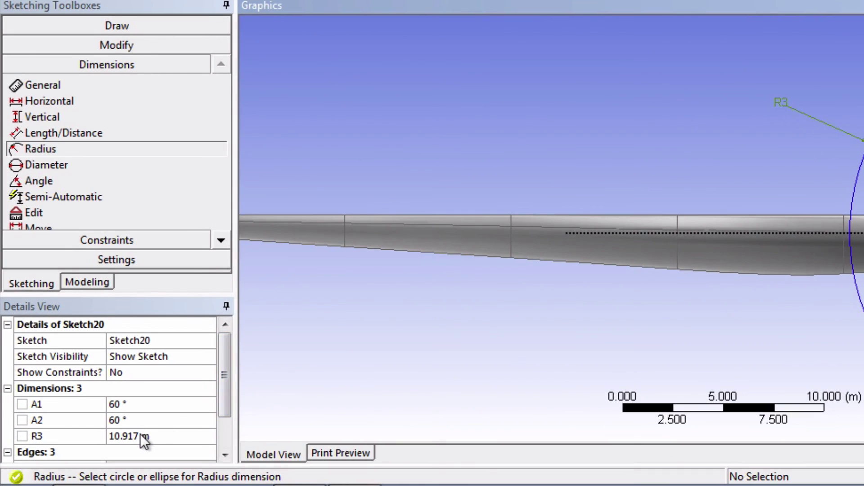
pyautogui.click(141, 436)
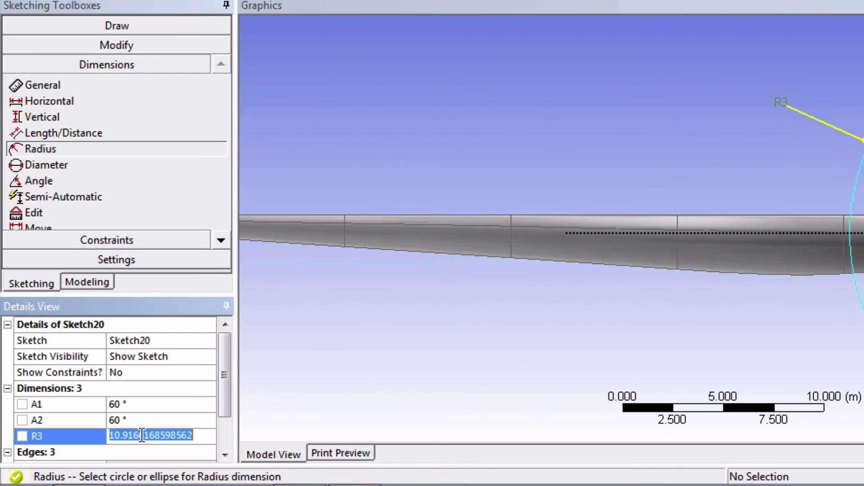
pyautogui.write('120')
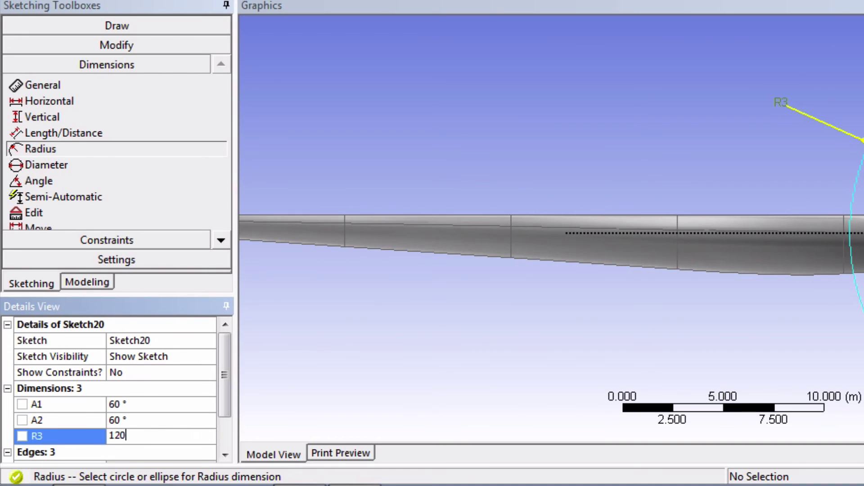
pyautogui.press('Return')
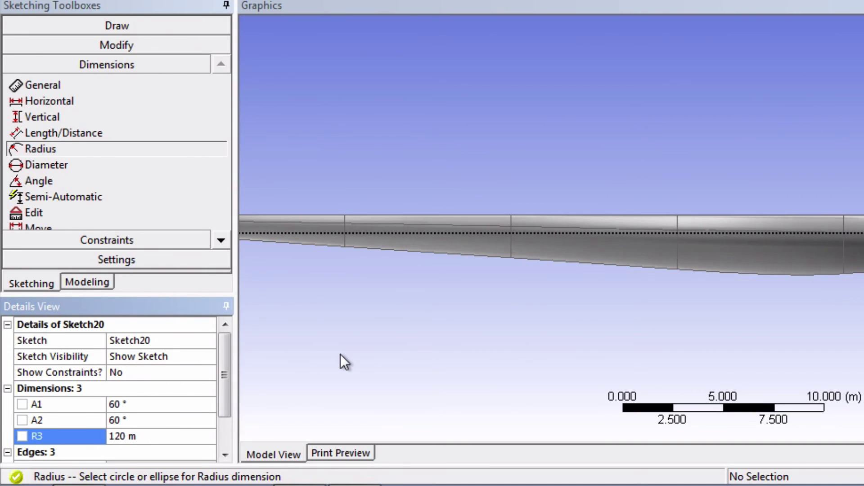